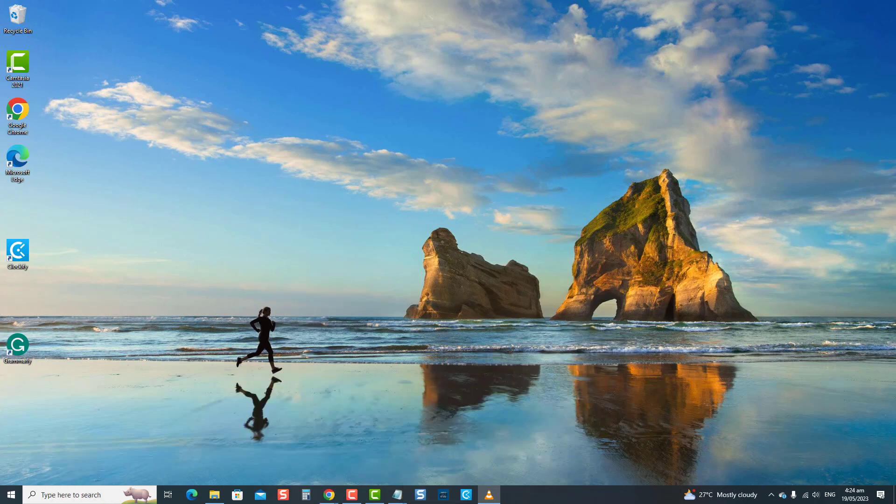
# Open the Microsoft Store app's Advanced options from the installed apps list in Settings.
pyautogui.press('super+i')
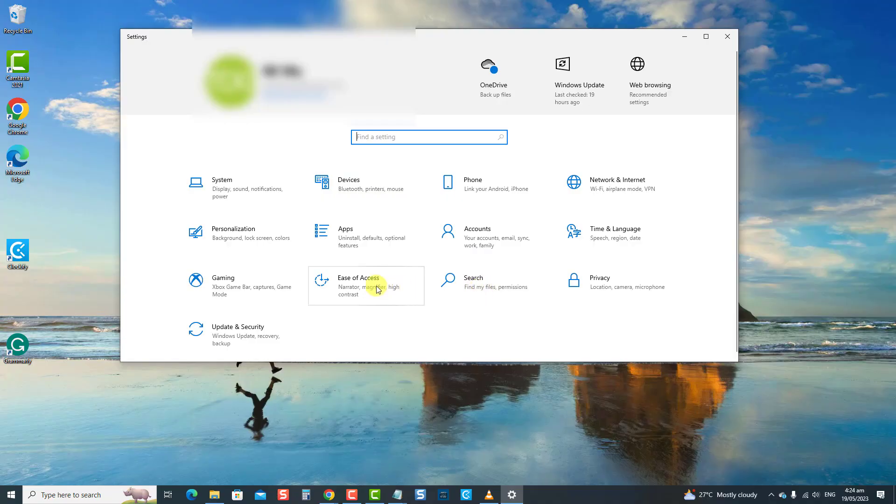
pyautogui.click(362, 230)
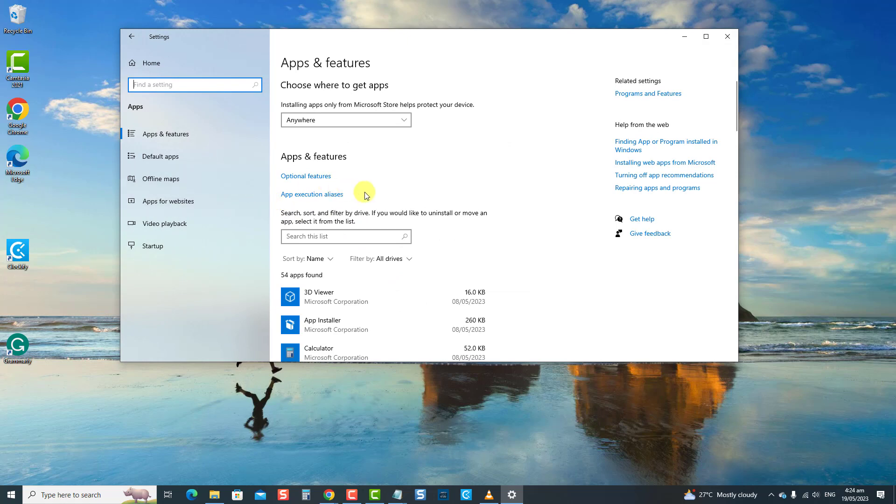
pyautogui.scroll(-10, 365, 193)
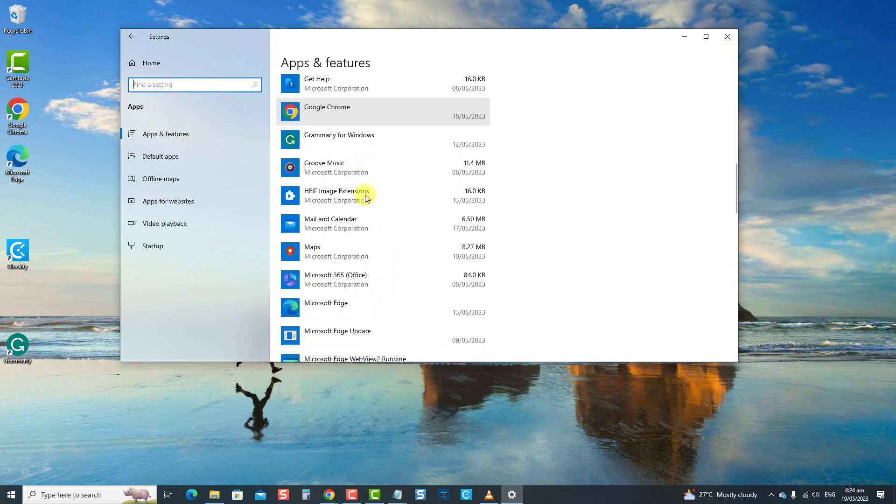
pyautogui.scroll(-5, 365, 198)
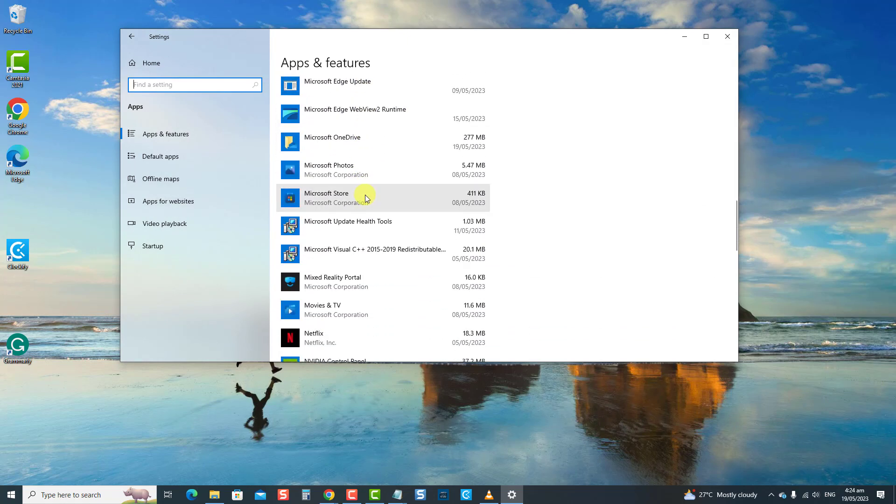
pyautogui.scroll(-3, 366, 196)
pyautogui.scroll(2, 366, 192)
pyautogui.click(357, 157)
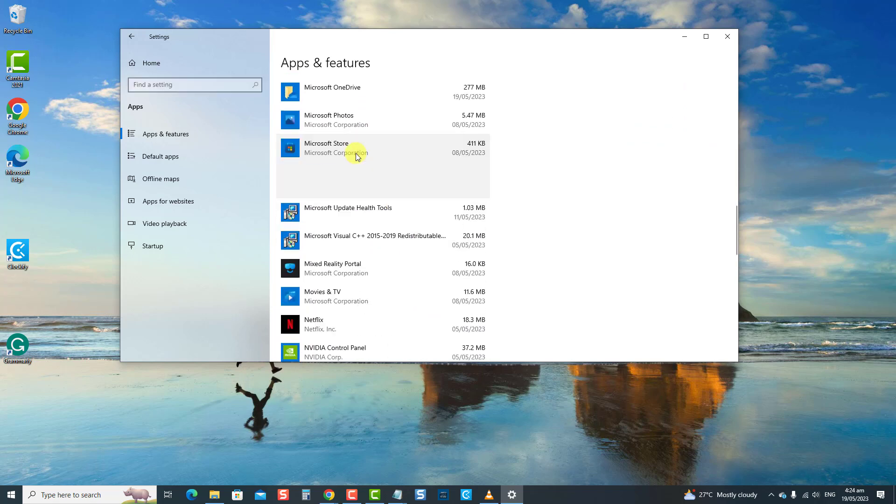
pyautogui.click(348, 163)
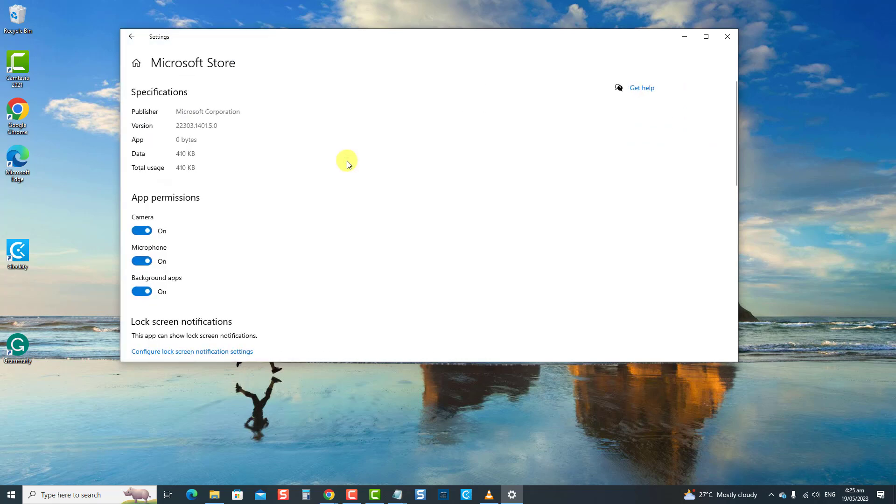
# Repair the Microsoft Store app, then close Settings.
pyautogui.scroll(-5, 351, 167)
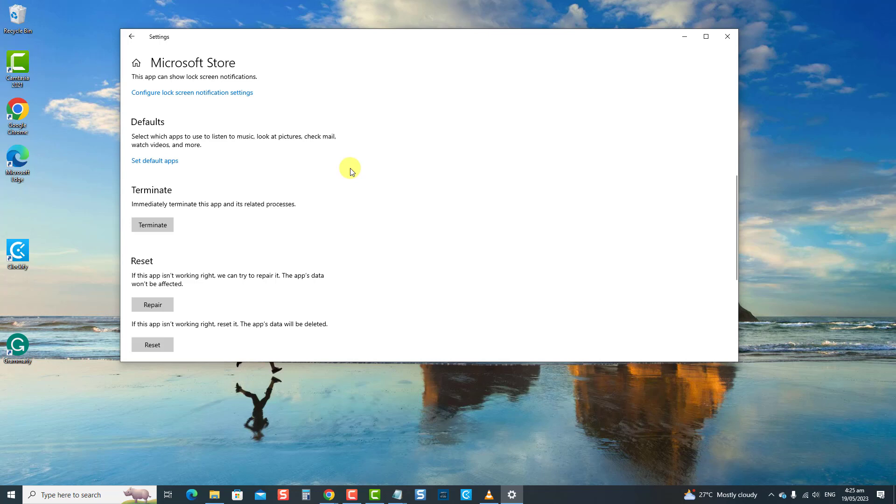
pyautogui.scroll(-2, 351, 171)
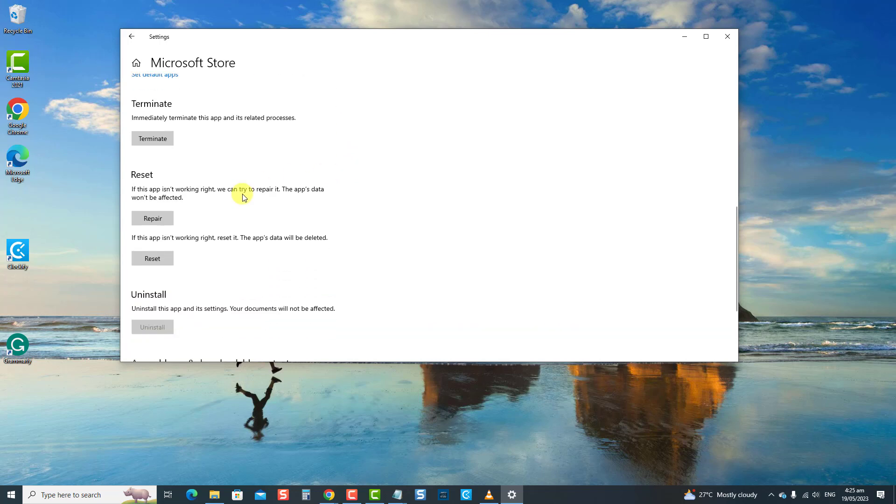
pyautogui.click(168, 218)
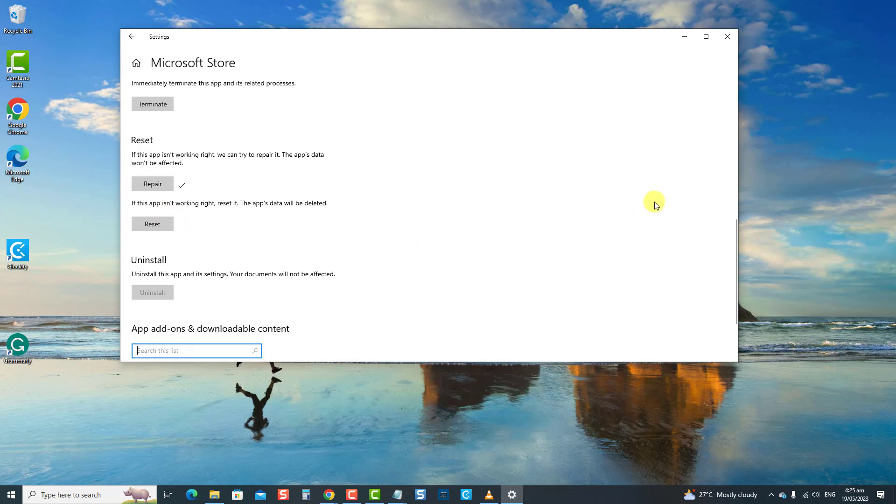
pyautogui.click(727, 38)
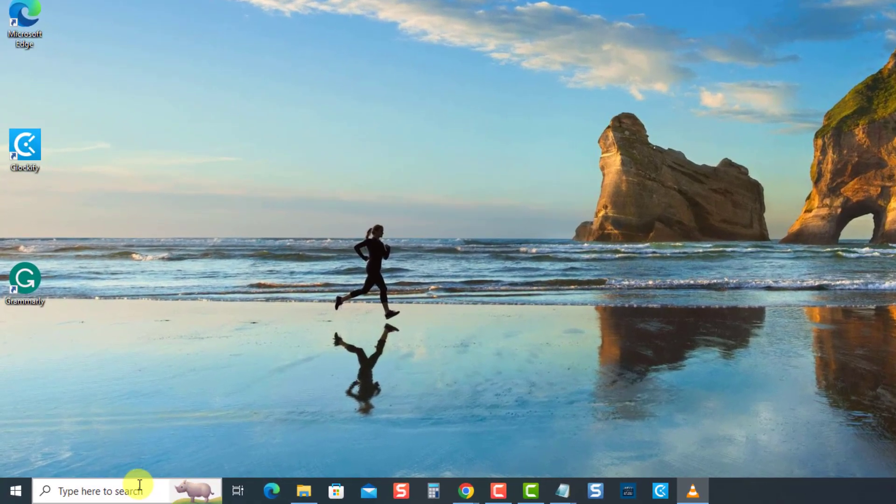
# Launch Command Prompt as administrator and run sfc /scannow.
pyautogui.click(98, 494)
pyautogui.write('Command prompt')
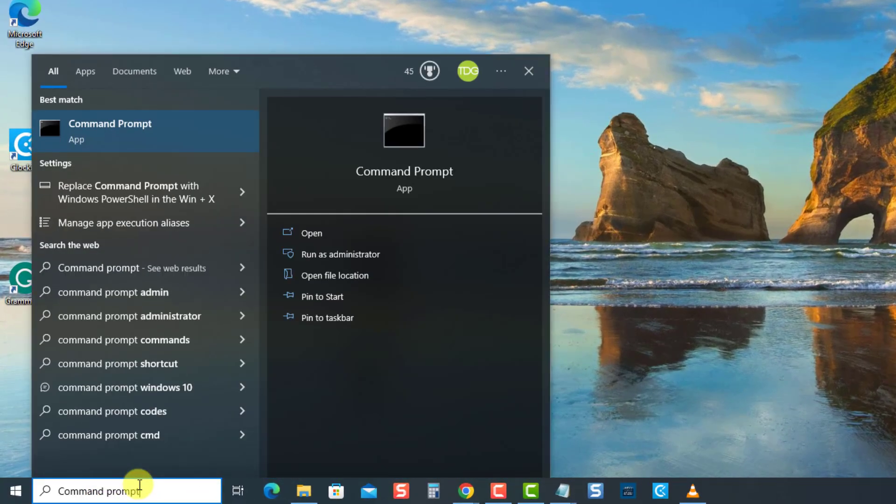
pyautogui.click(352, 256)
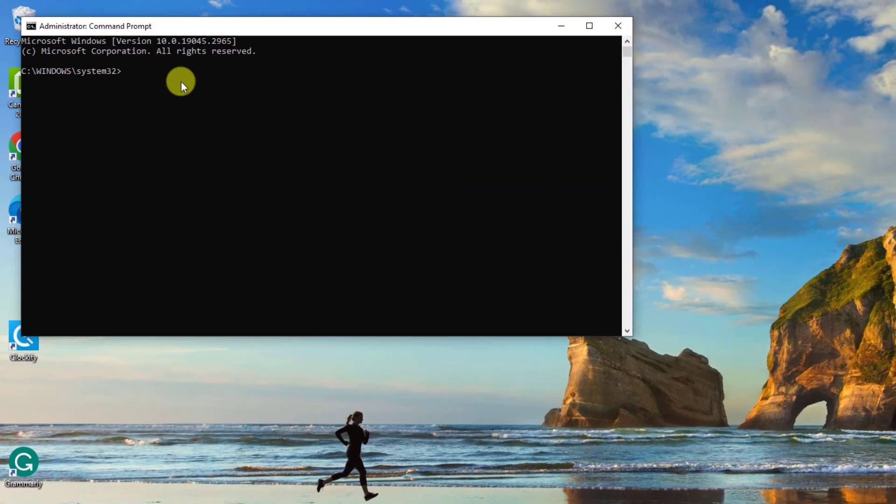
pyautogui.click(123, 72)
pyautogui.rightClick(125, 72)
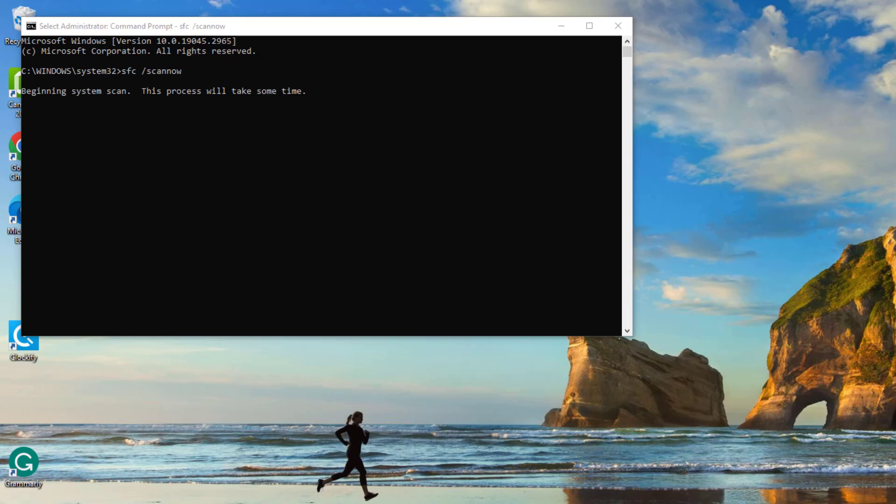
pyautogui.press('Return')
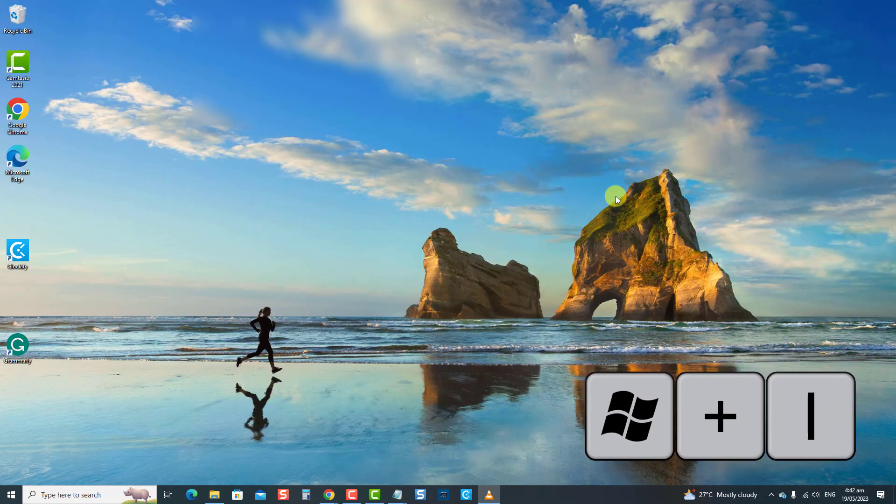
# Check the VPN page under Network & Internet shows no connection, then close Settings.
pyautogui.press('super+i')
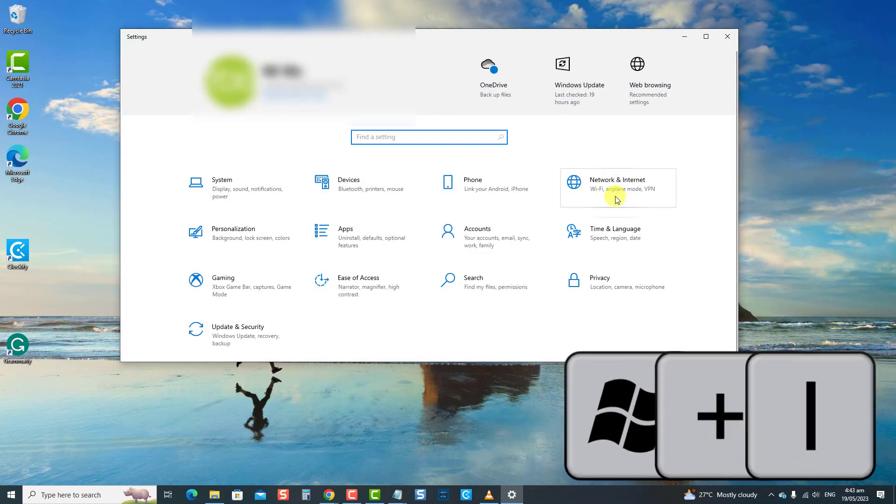
pyautogui.click(617, 200)
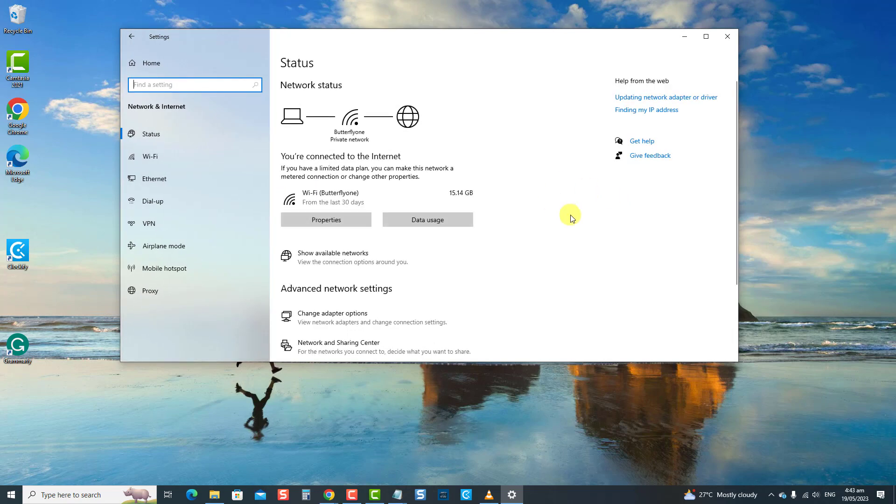
pyautogui.click(138, 233)
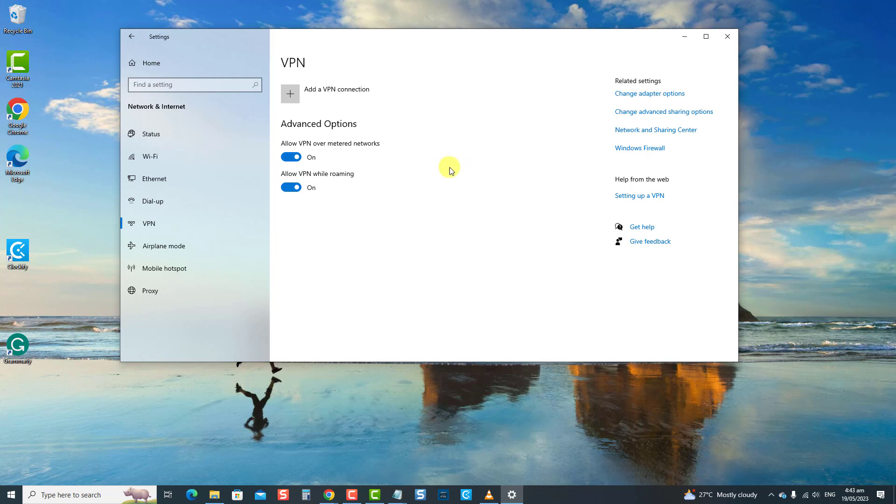
pyautogui.click(727, 37)
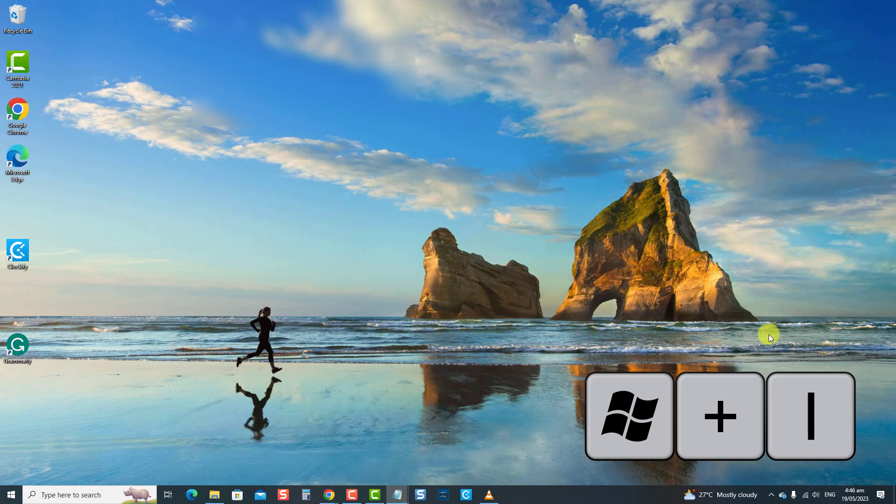
# Confirm the clock is synced on the Date & time page, then close Settings.
pyautogui.press('super+i')
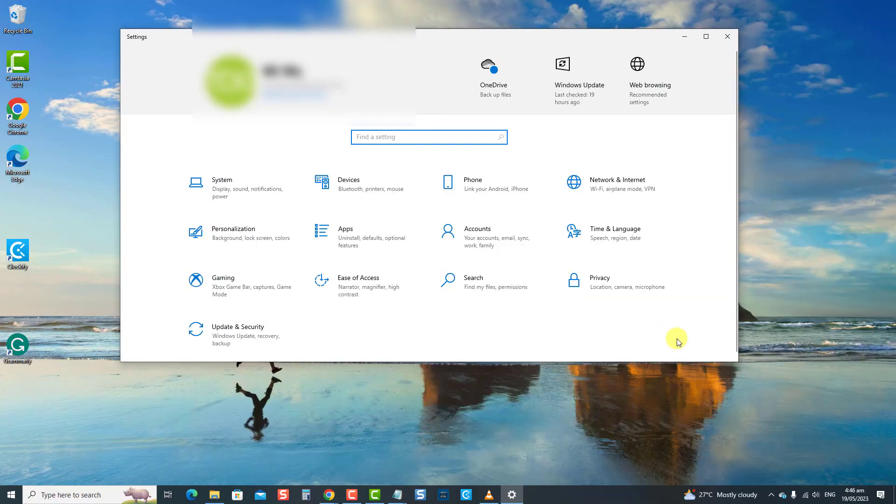
pyautogui.click(626, 233)
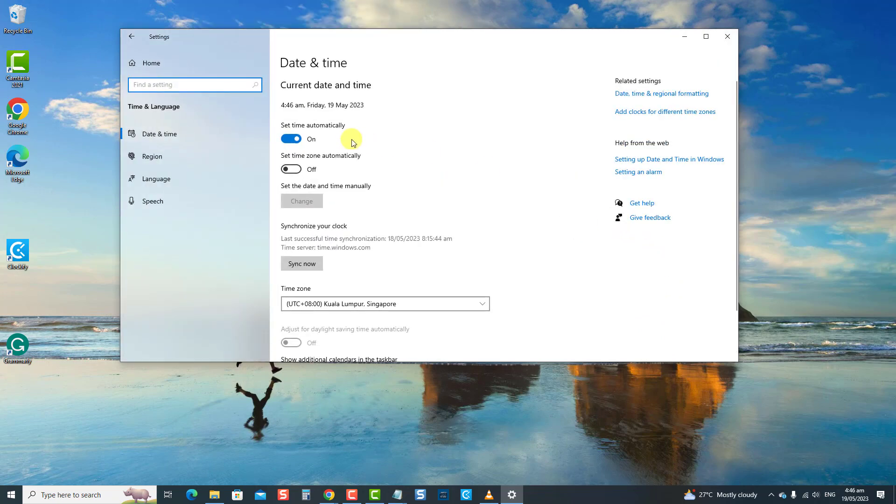
pyautogui.click(192, 133)
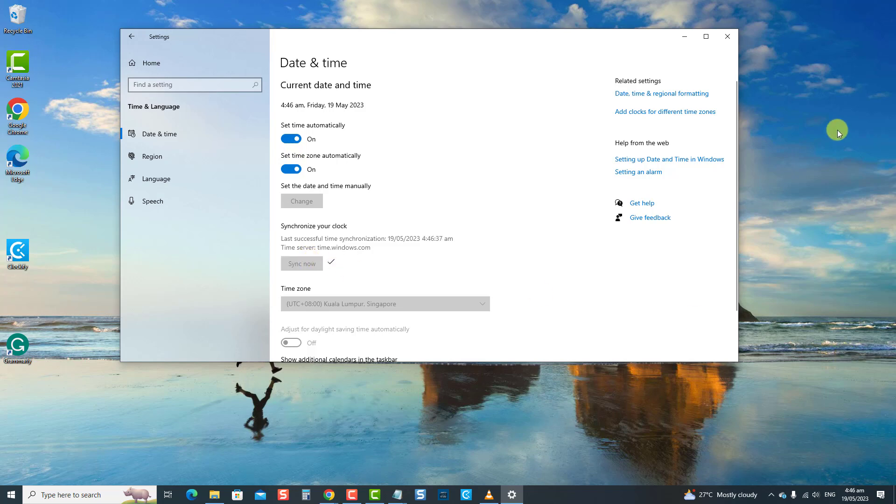
pyautogui.click(729, 38)
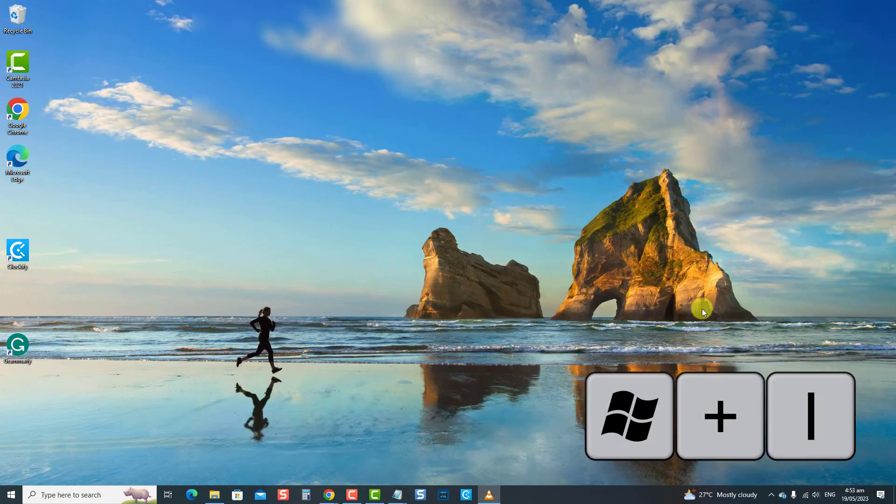
# Find the Windows Store Apps entry under Update & Security's Additional troubleshooters.
pyautogui.press('super+i')
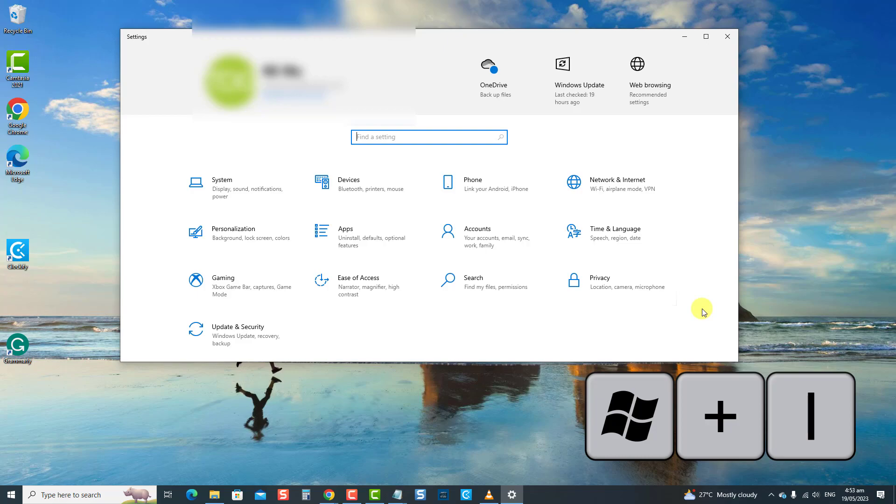
pyautogui.click(247, 327)
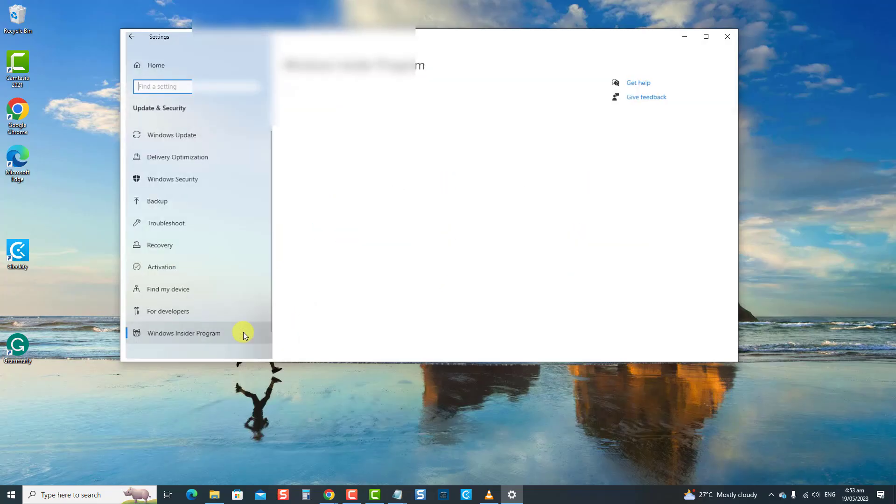
pyautogui.click(203, 229)
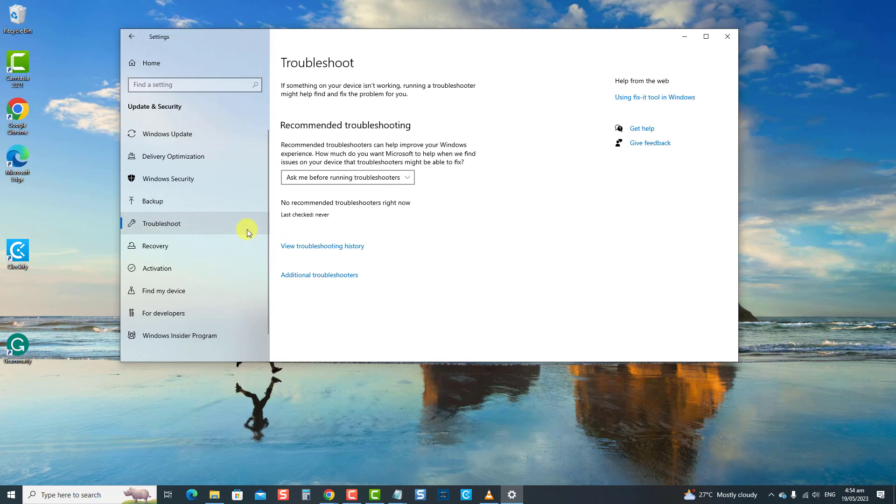
pyautogui.click(320, 275)
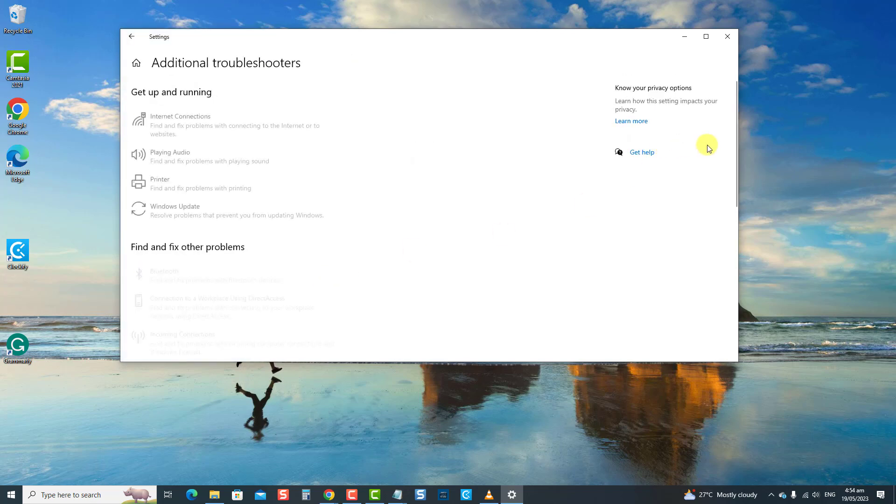
pyautogui.moveTo(736, 139); pyautogui.dragTo(747, 296)
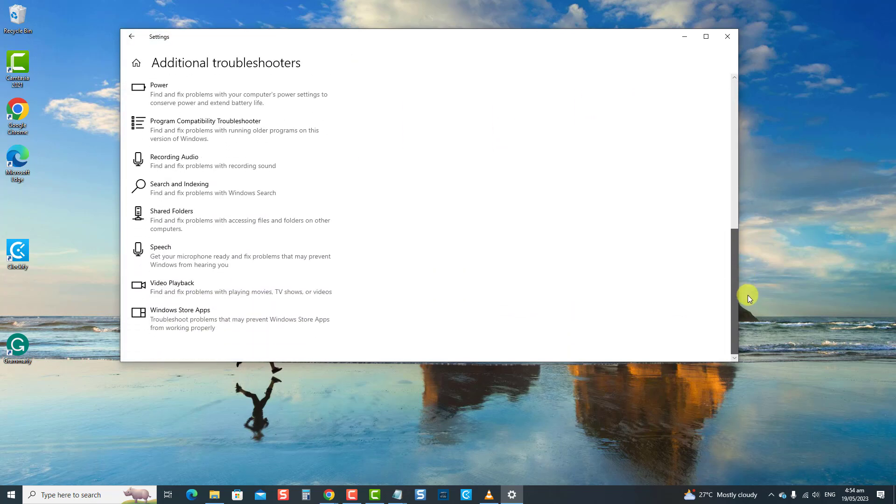
pyautogui.click(306, 326)
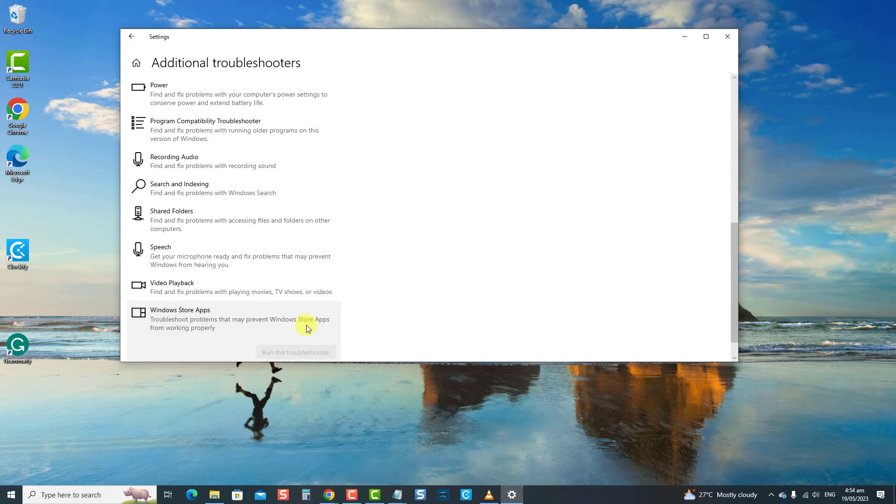
# Run the Windows Store Apps troubleshooter with UAC re-enabled, then close it and Settings.
pyautogui.click(310, 351)
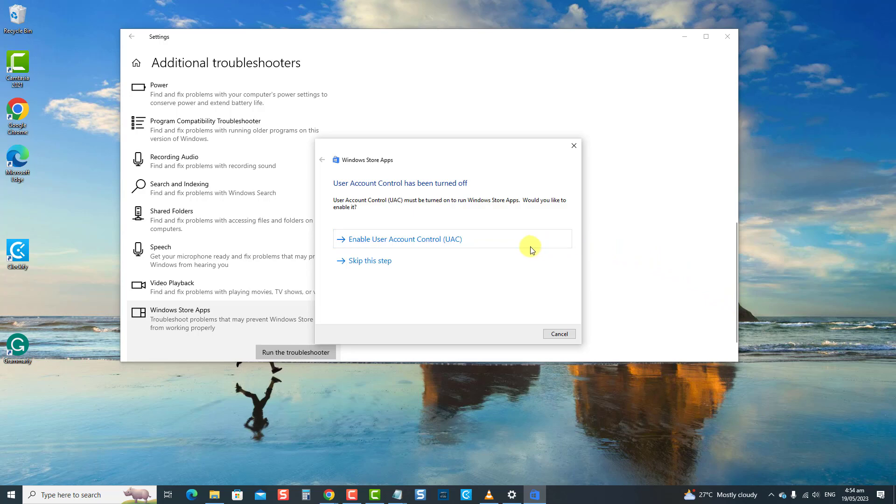
pyautogui.click(485, 245)
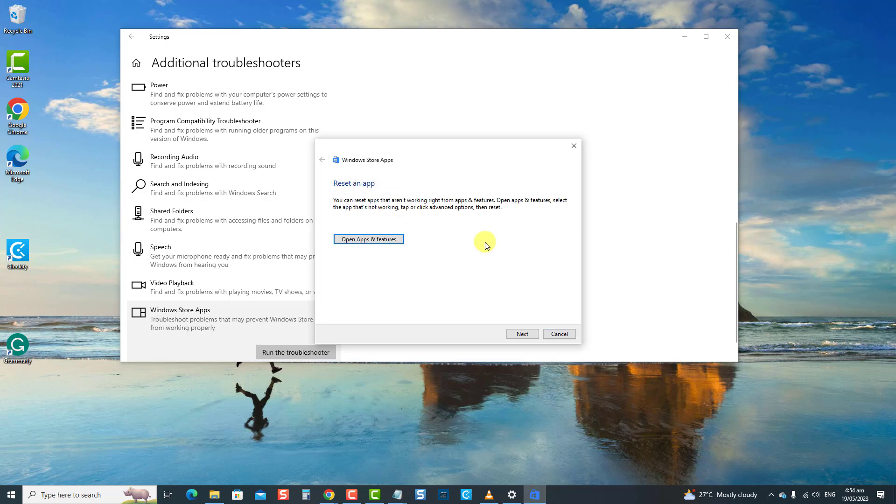
pyautogui.click(523, 334)
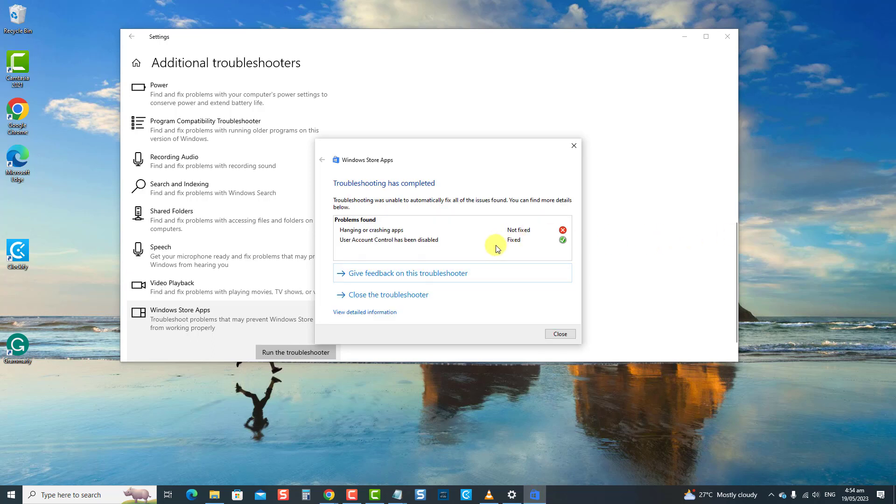
pyautogui.click(560, 334)
pyautogui.click(727, 37)
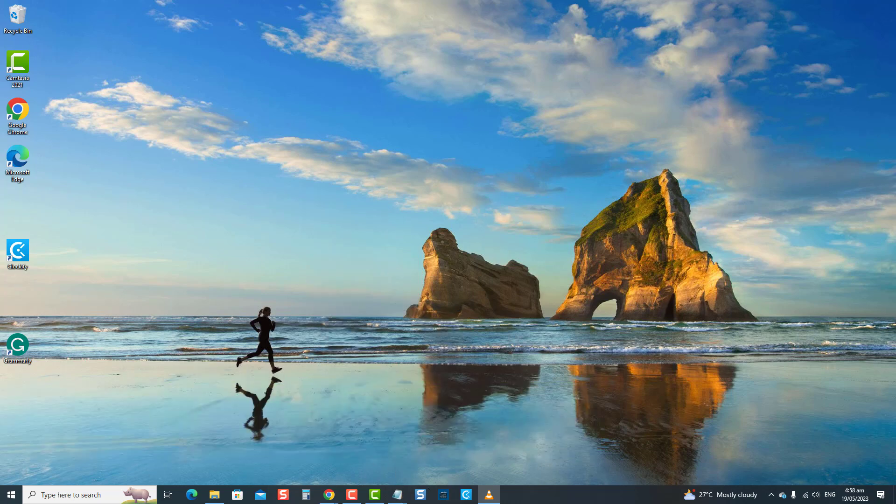
# Go to the Microsoft Store app's advanced settings in Apps & features.
pyautogui.press('super+i')
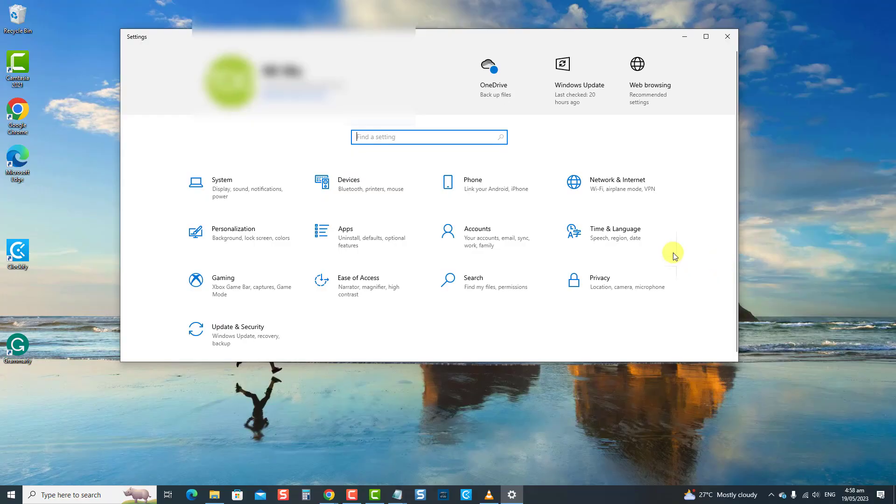
pyautogui.click(386, 239)
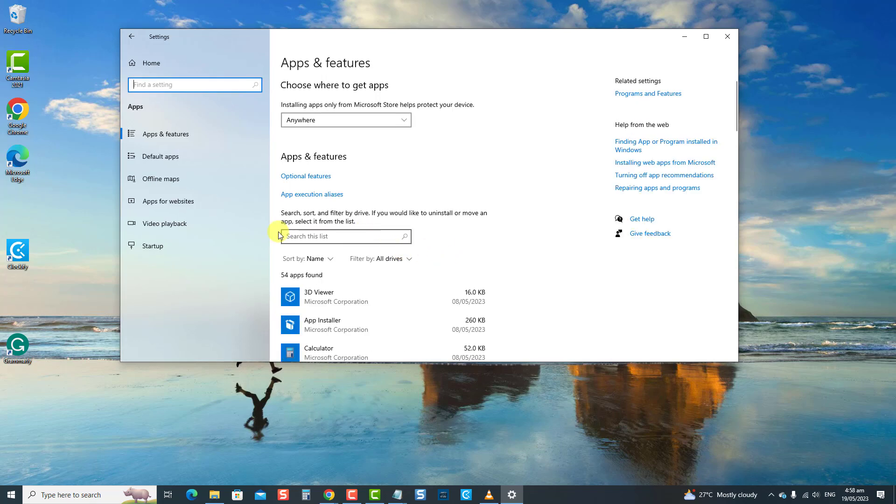
pyautogui.scroll(-15, 366, 268)
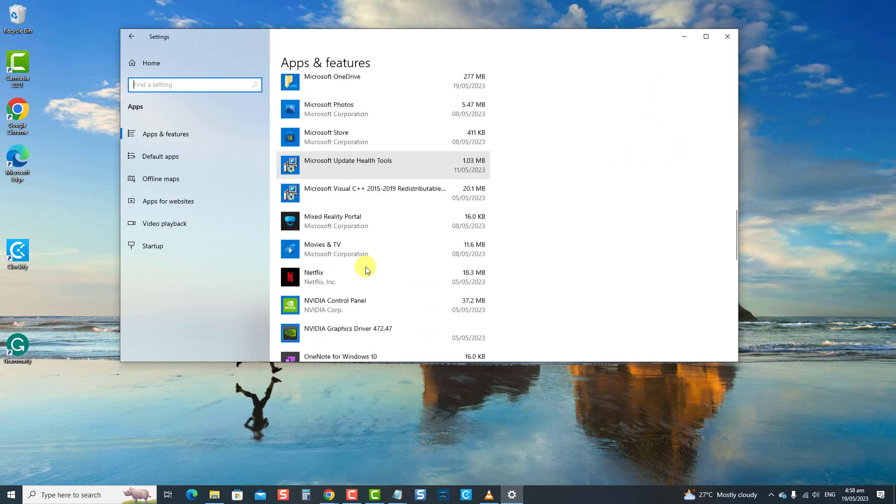
pyautogui.scroll(2, 365, 268)
pyautogui.click(353, 145)
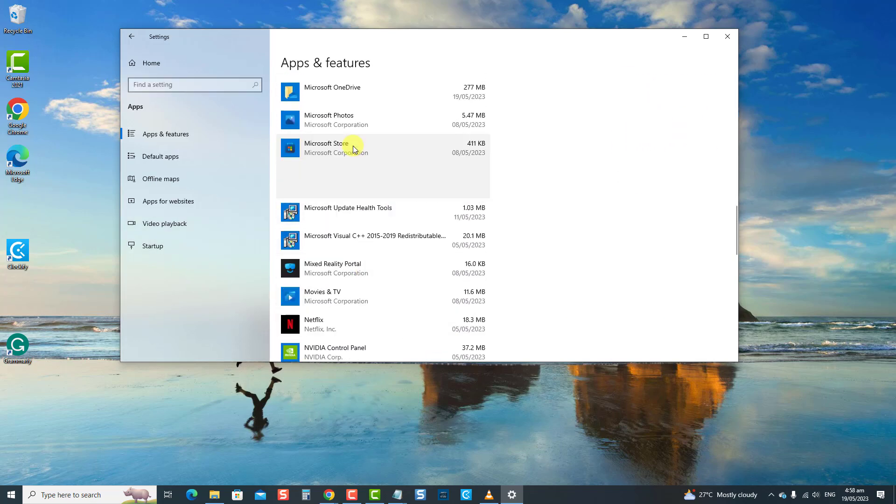
pyautogui.click(341, 164)
# Reset the Microsoft Store app, confirming the data wipe, then close Settings.
pyautogui.scroll(-8, 251, 212)
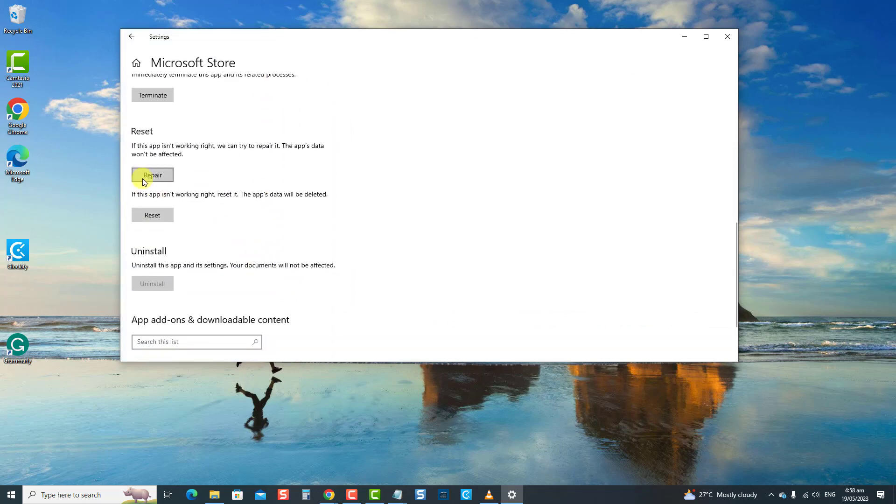
pyautogui.click(150, 215)
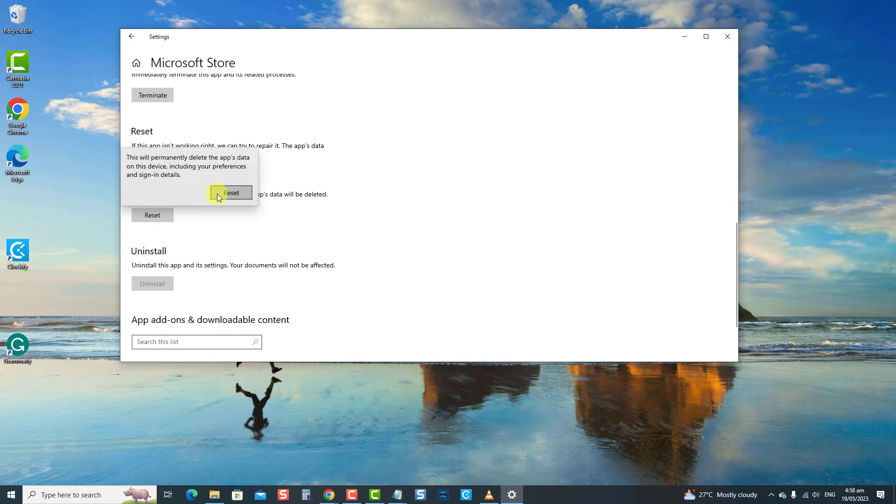
pyautogui.click(217, 194)
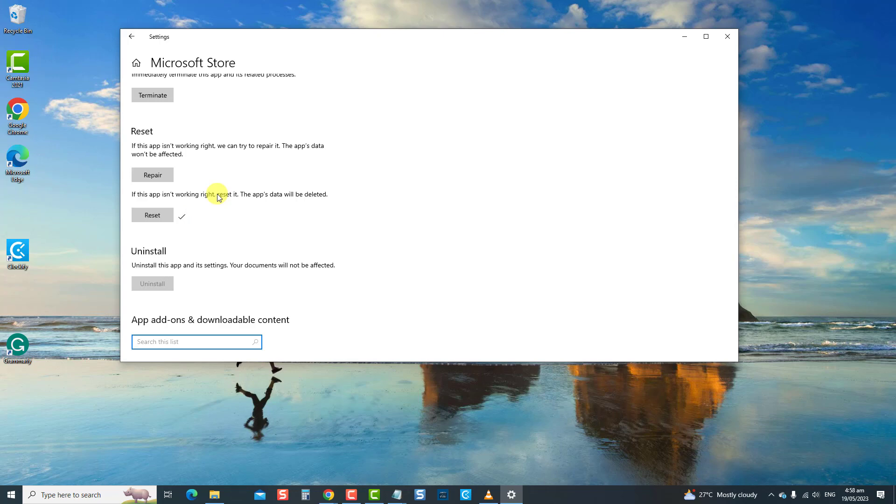
pyautogui.click(727, 36)
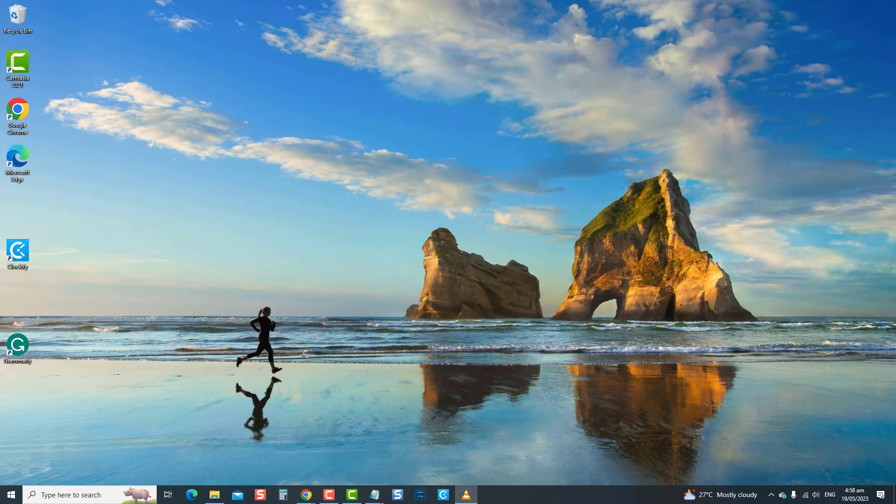